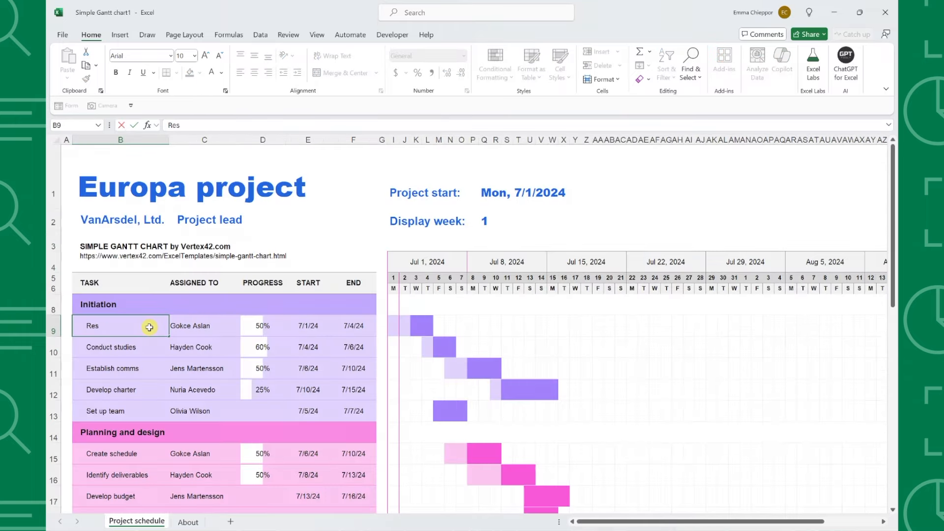
Name the first Initiation task Research and enter the assignee's full name for it.
text(earch)
key(Tab)
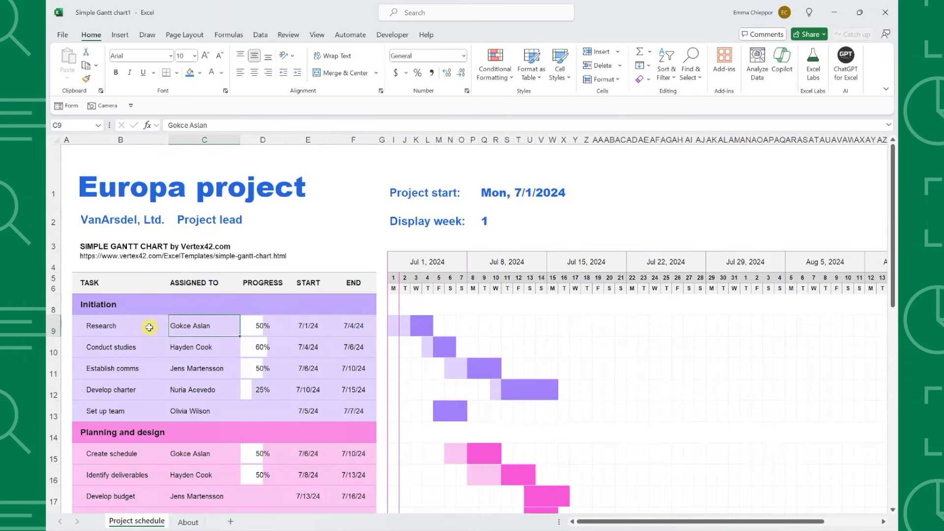
text(Sam Smith)
key(Tab)
Set the Research task's end date to 7/17/24 and its progress to 80%.
key(Tab)
key(Tab)
text(7/17/24)
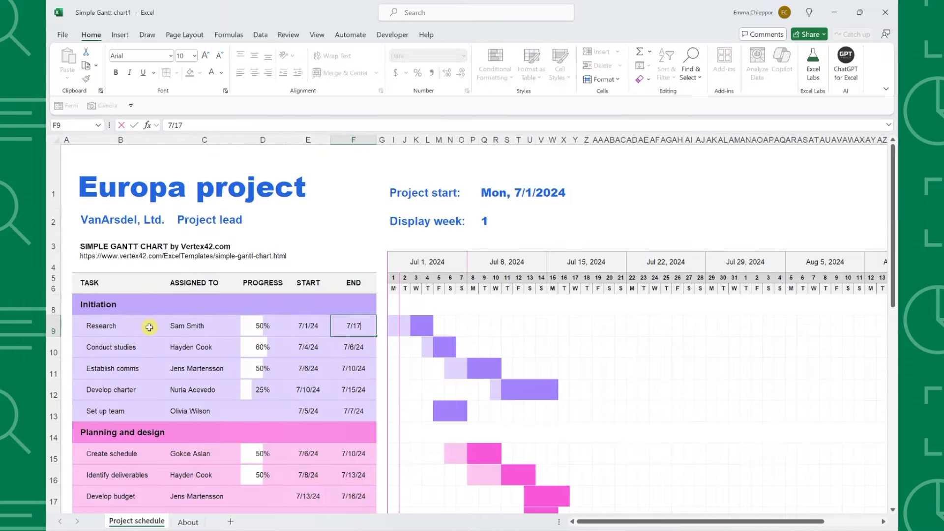
key(Return)
click(245, 326)
text(80)
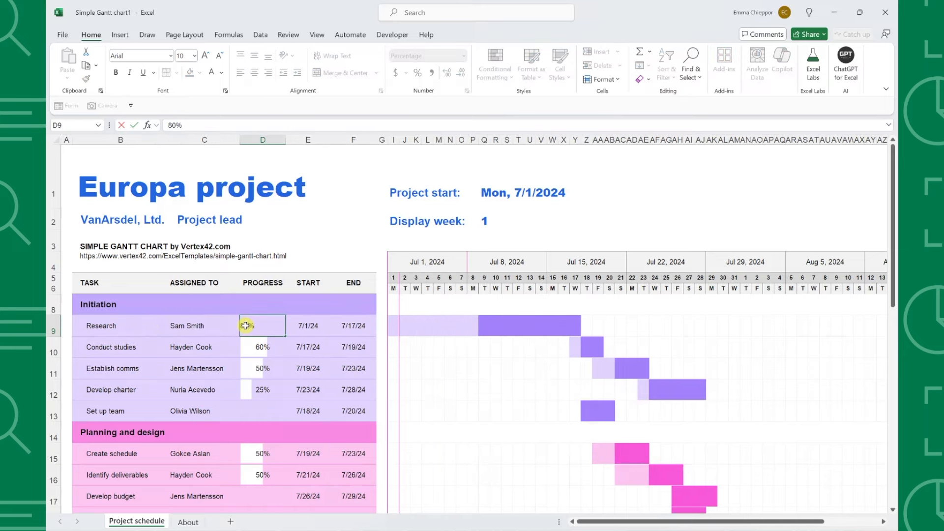
key(Return)
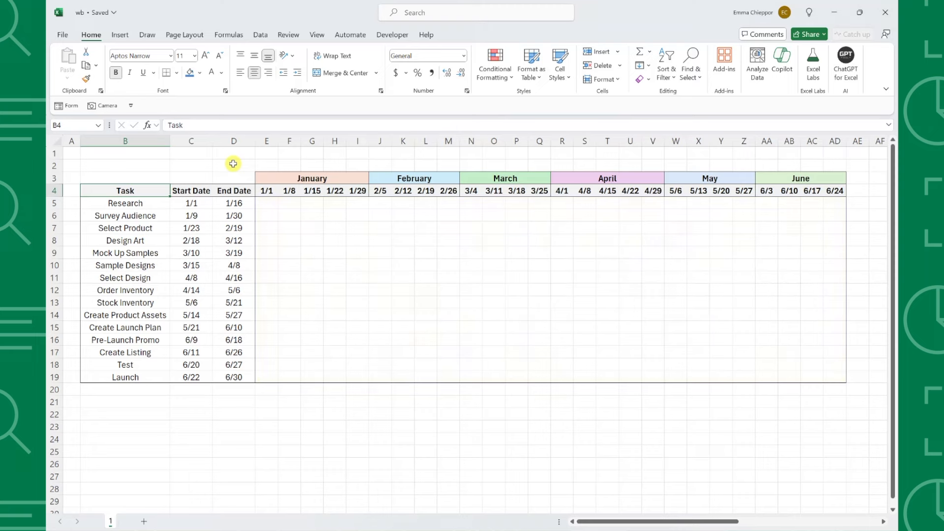
Begin a new formula-based conditional formatting rule for the empty timeline grid E5:AD19.
click(259, 202)
drag(424, 264, 842, 378)
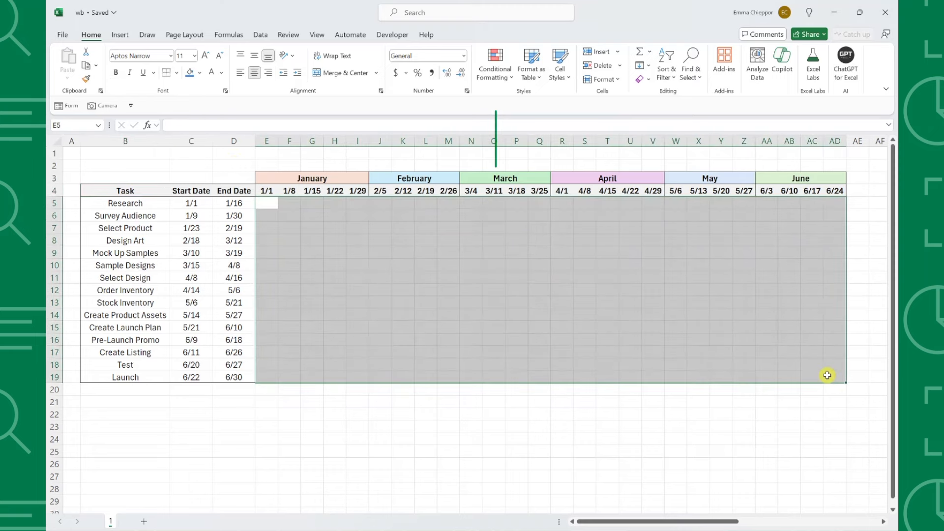
click(486, 76)
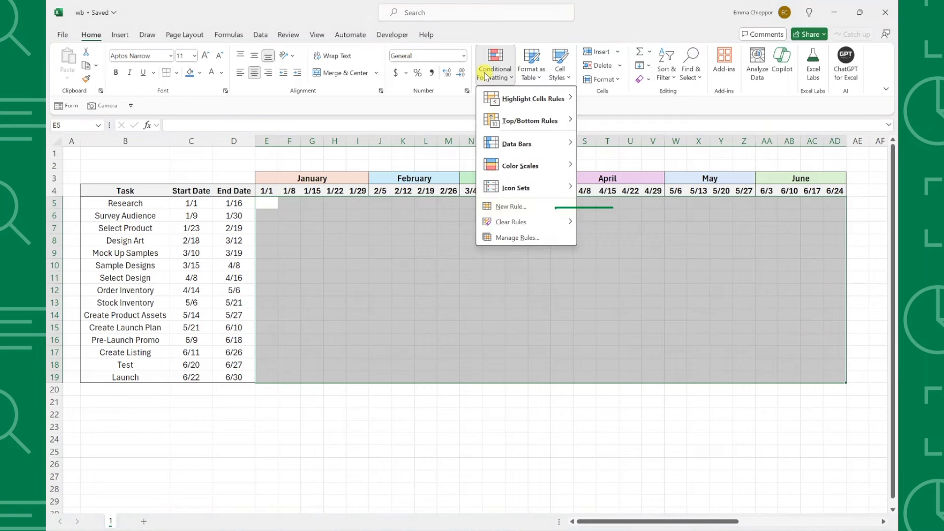
click(508, 206)
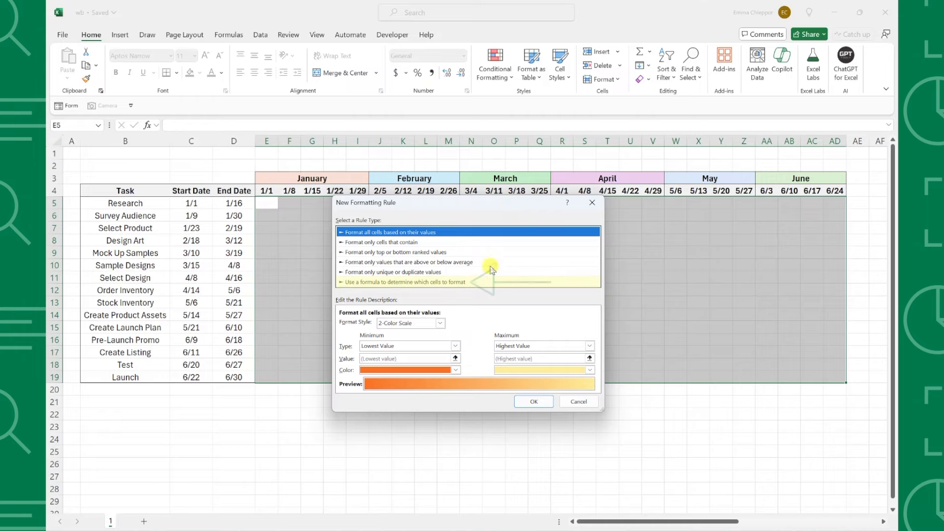
click(484, 283)
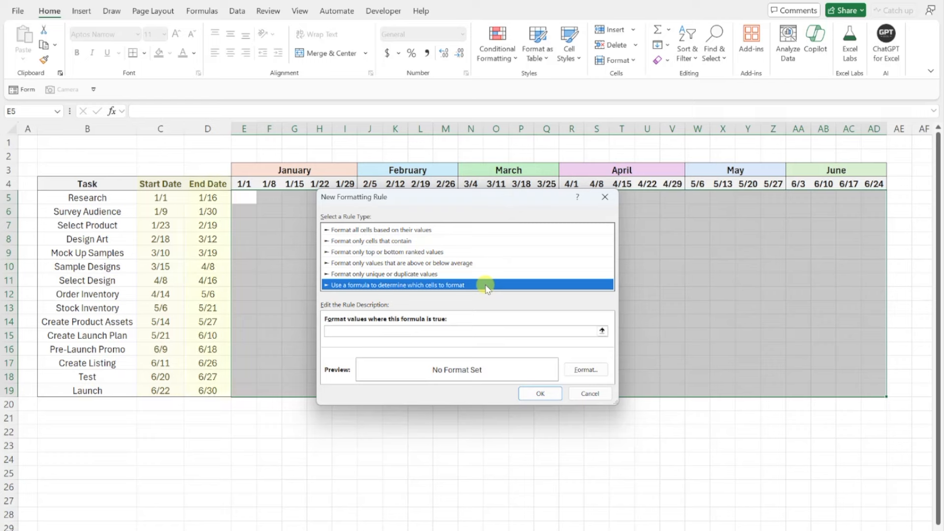
Start the rule's AND formula with the start-date condition: =AND(E$4>=$C5, with the row locked on E$4 and the column on $C5.
click(493, 331)
text(=AND)
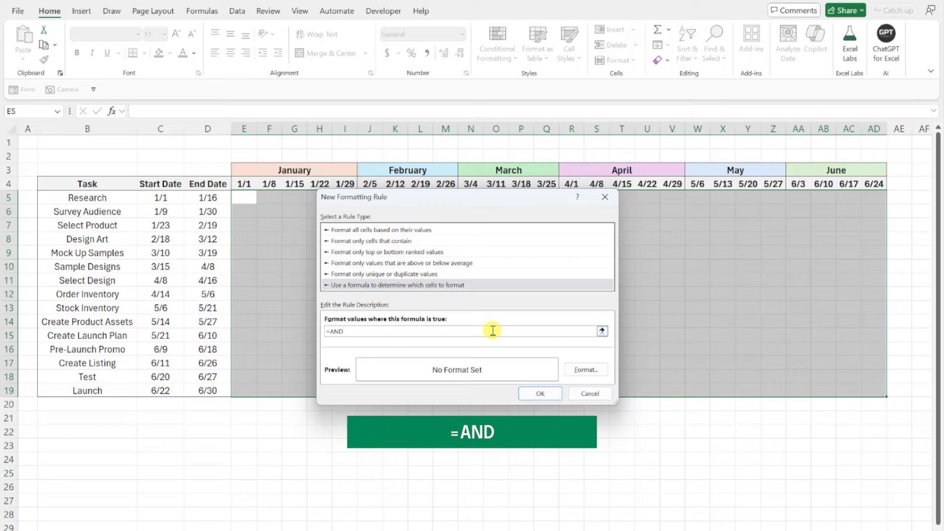
text(()
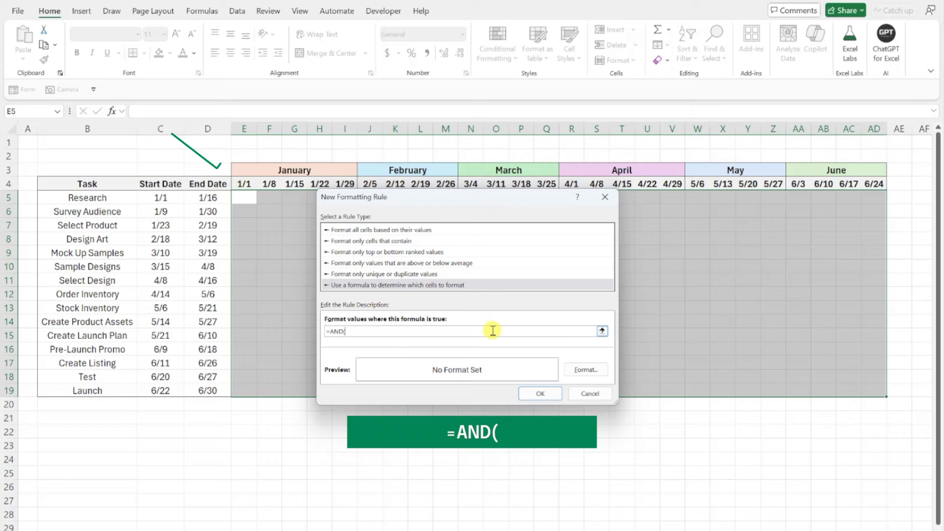
click(242, 185)
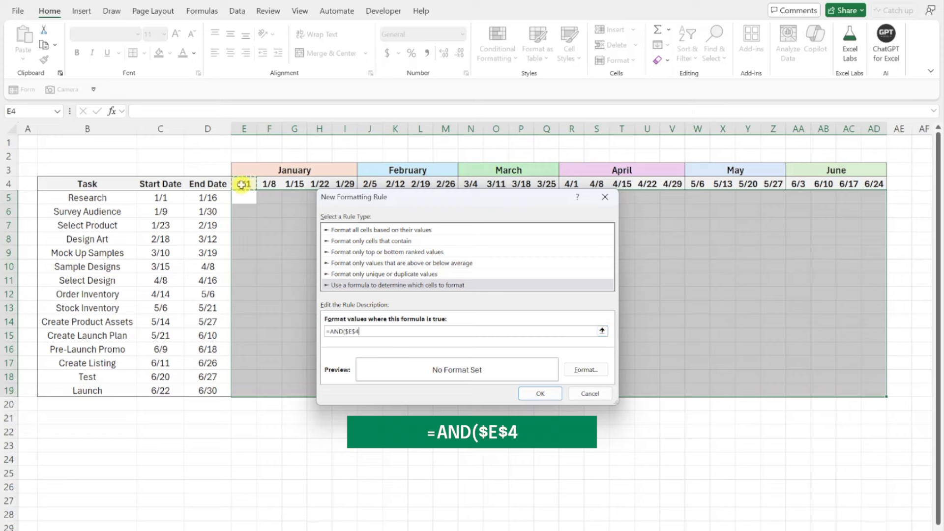
key(F4)
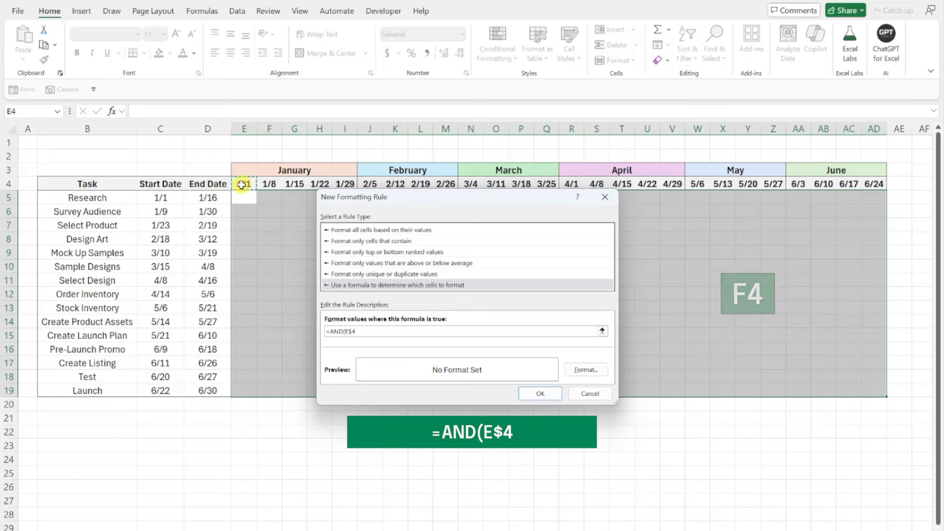
text(>=)
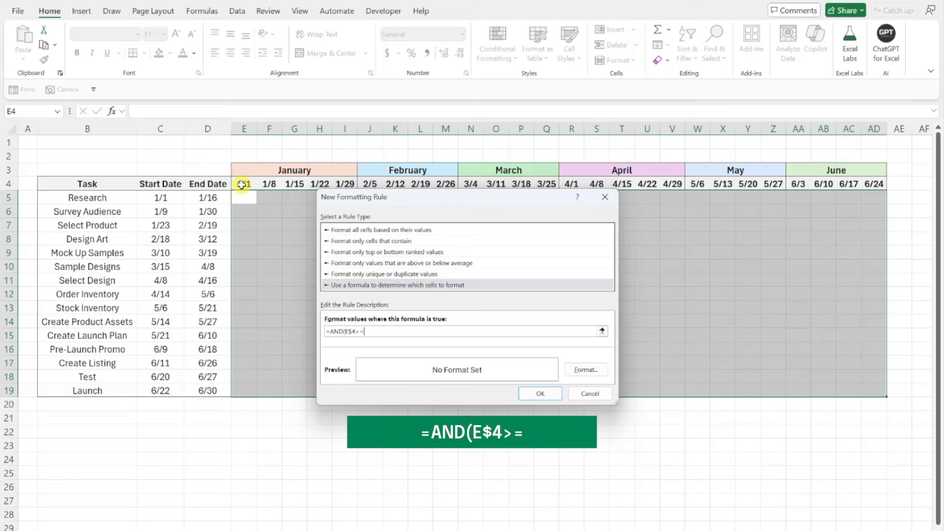
click(174, 199)
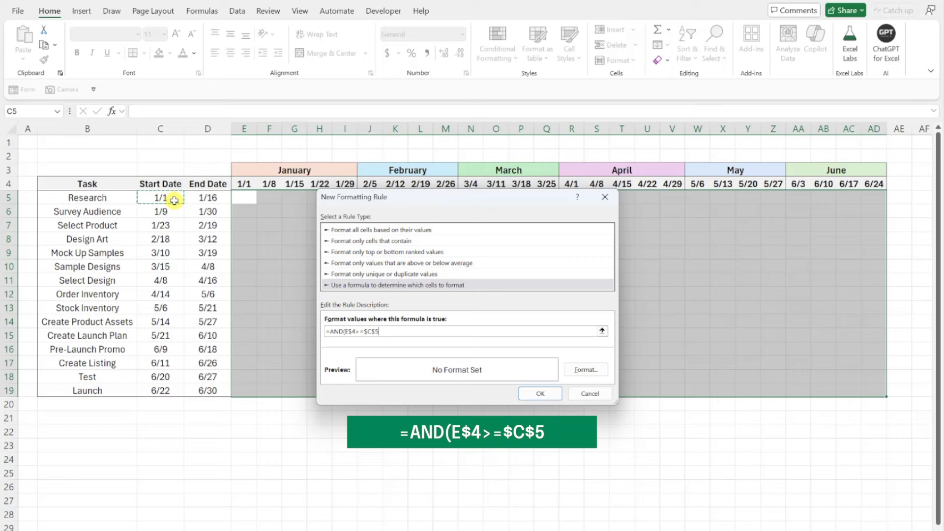
key(F4)
key(F4)
text(,)
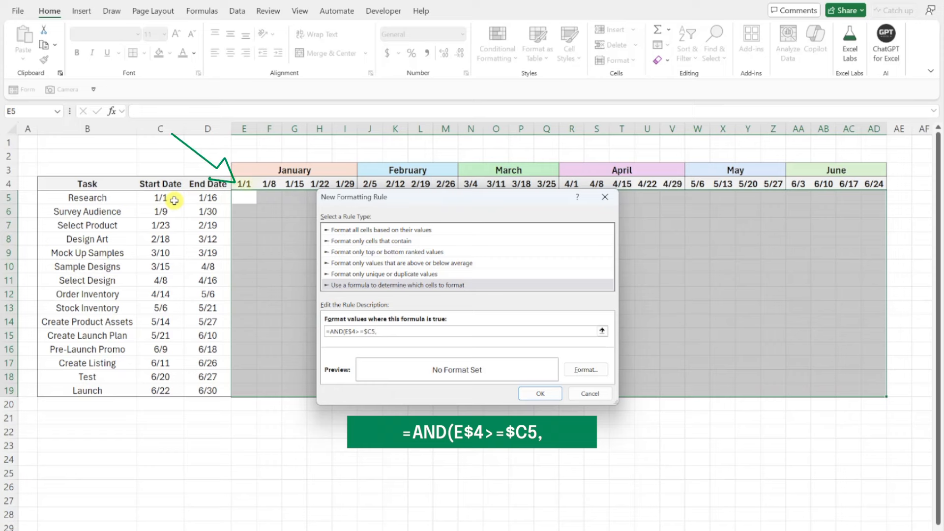
Add the end-date condition E$4<=$D5 and close the formula as =AND(E$4>=$C5,E$4<=$D5).
click(240, 184)
key(F4)
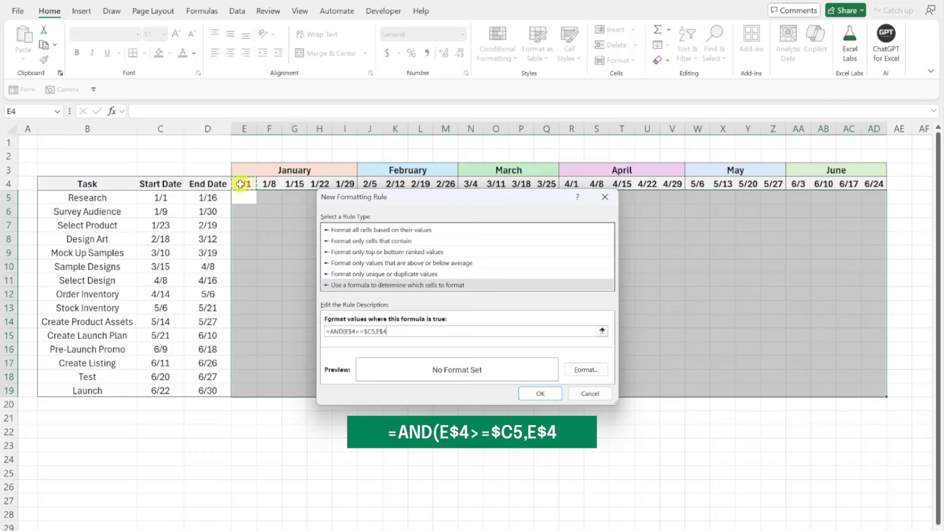
text(<=)
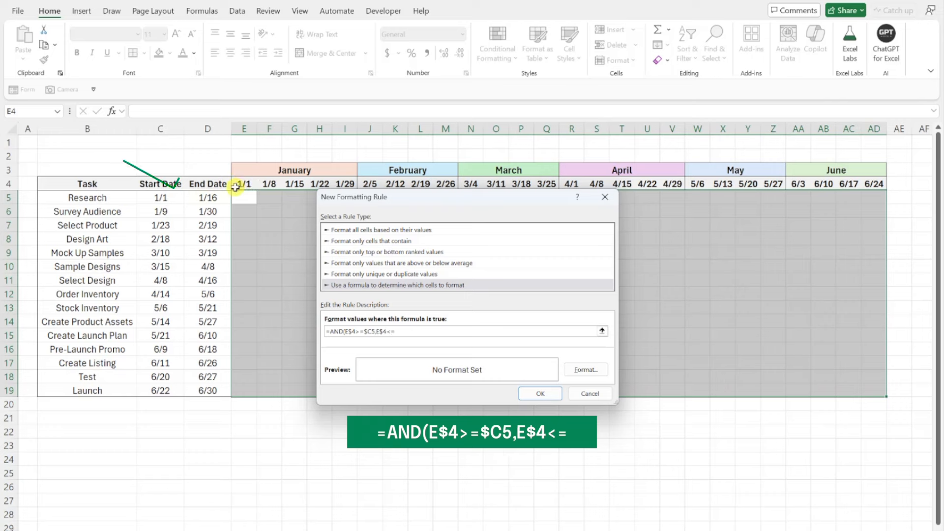
click(221, 196)
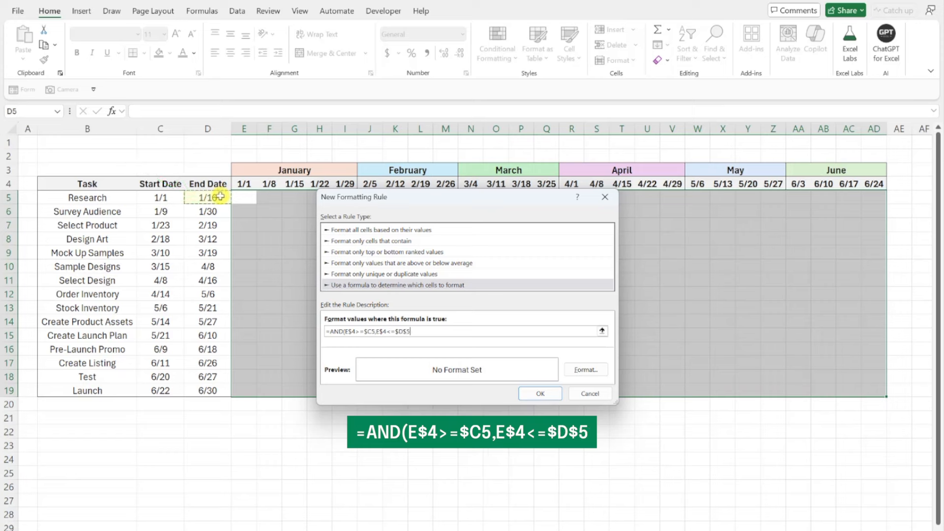
key(F4)
key(F4)
text())
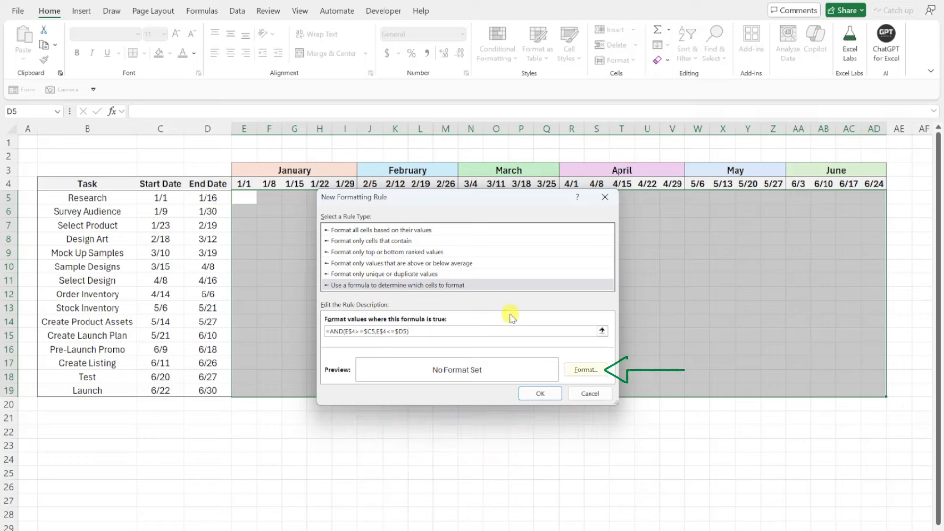
Give the rule a light blue fill from the standard colors and apply it to the timeline grid.
click(582, 371)
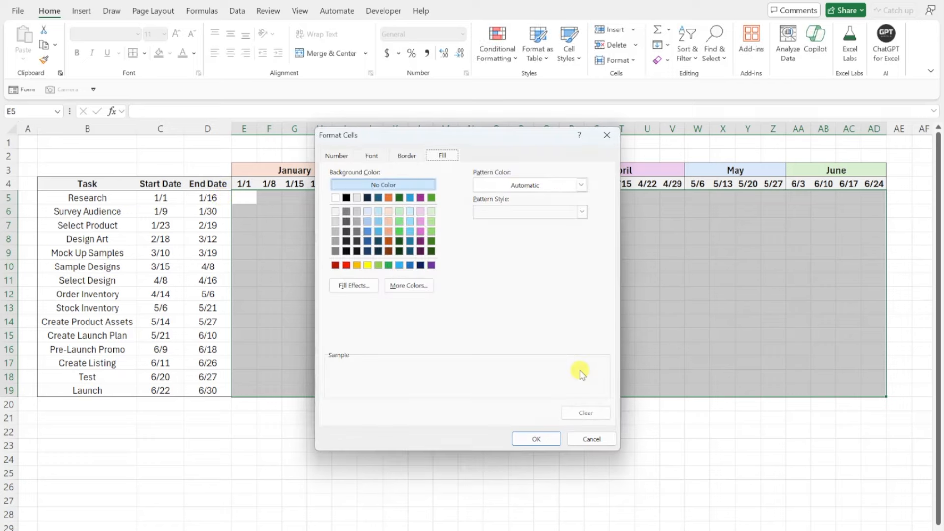
click(399, 266)
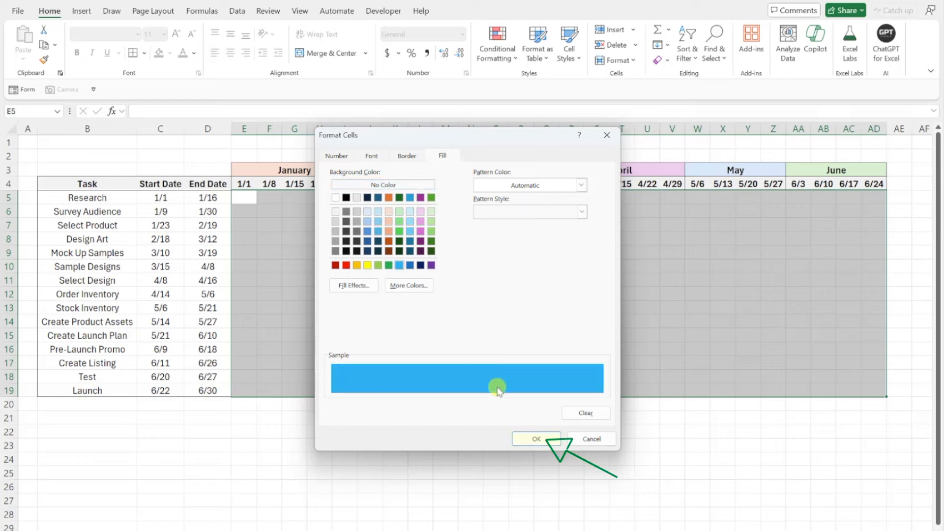
click(529, 439)
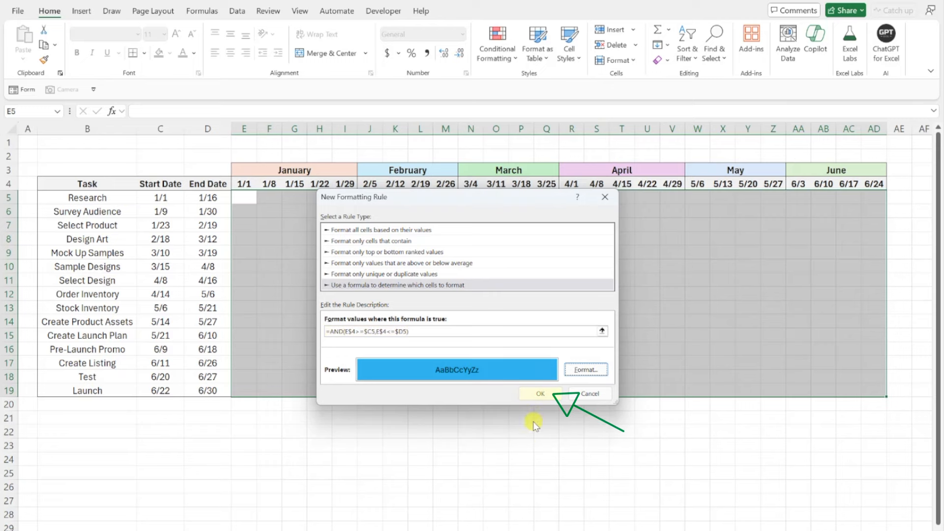
click(540, 396)
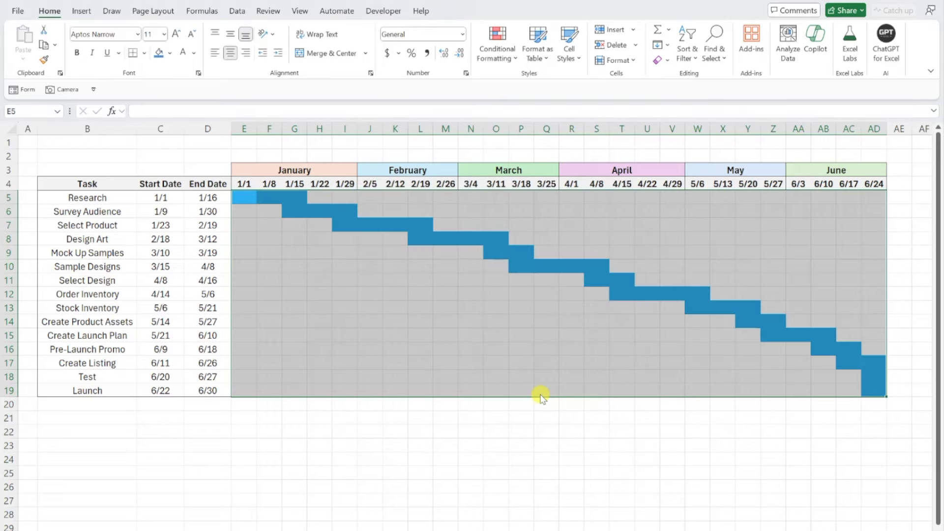
Change the end date of Research to 1/27 and the end date of Select Product to 4/14.
key(Left)
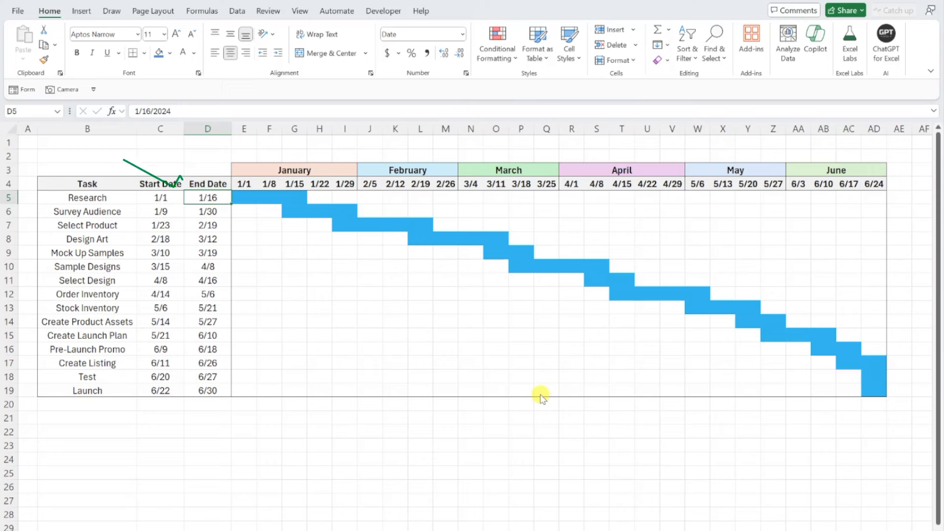
text(1/27)
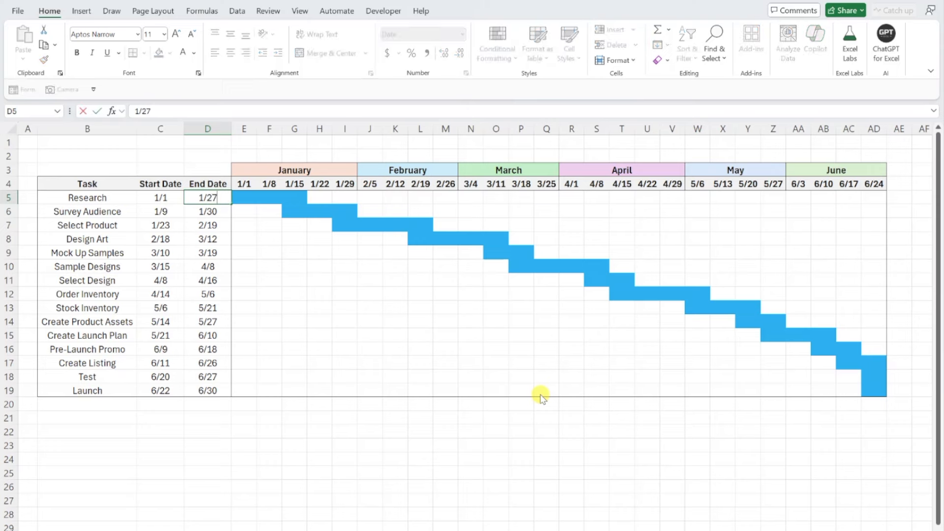
key(Return)
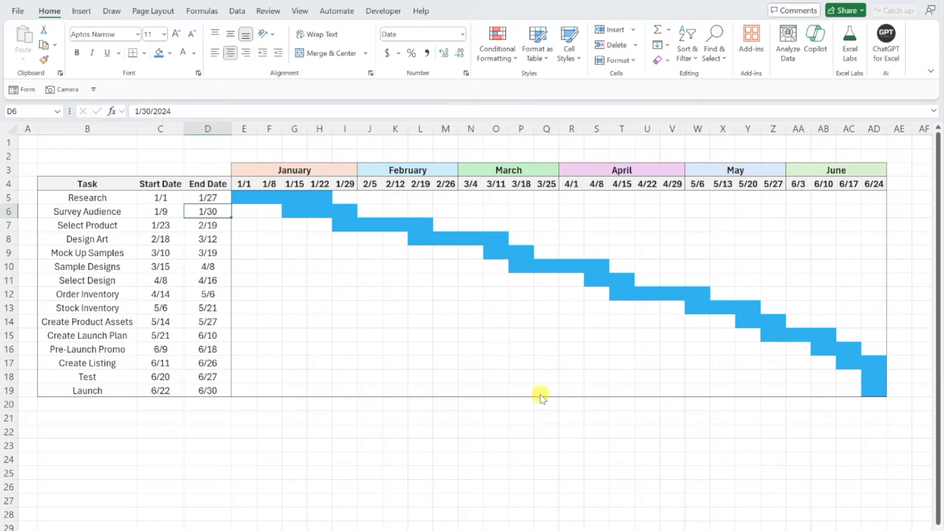
key(Down)
text(4/14)
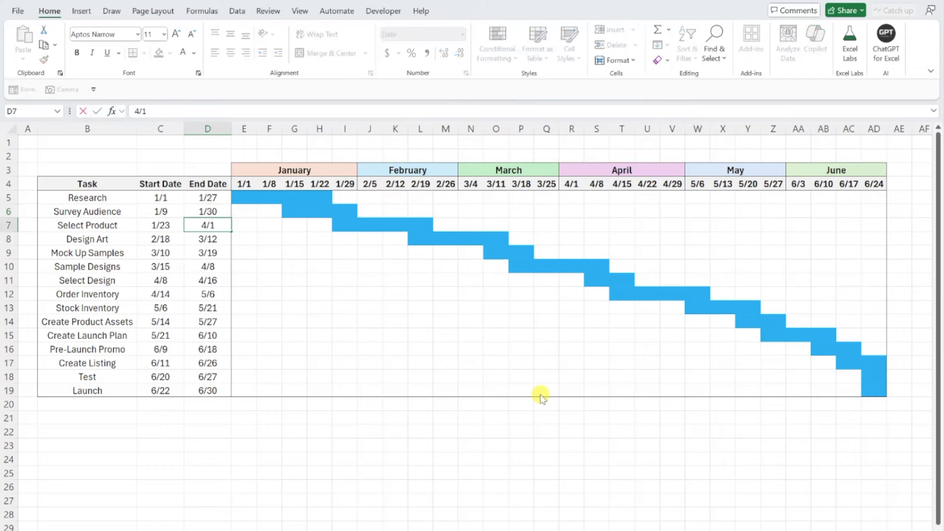
key(Return)
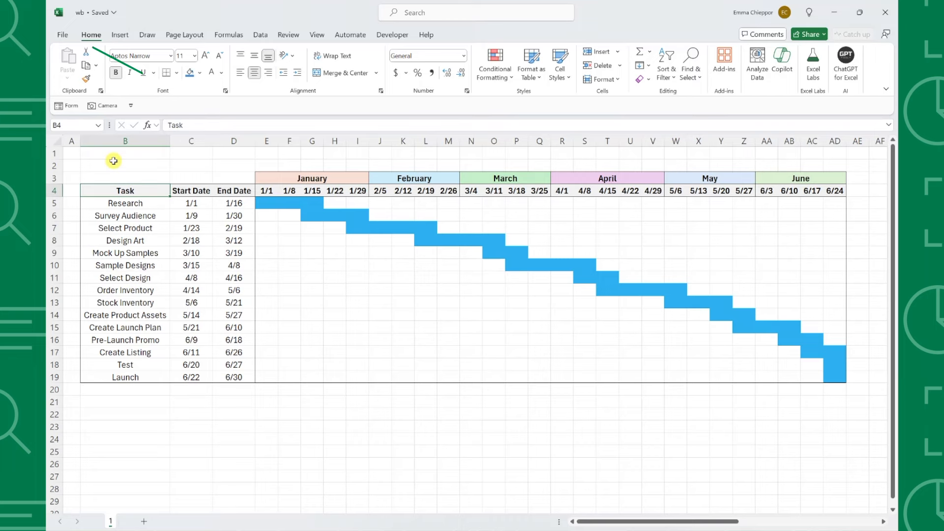
Search the online templates for a new workbook using the term gantt.
click(61, 35)
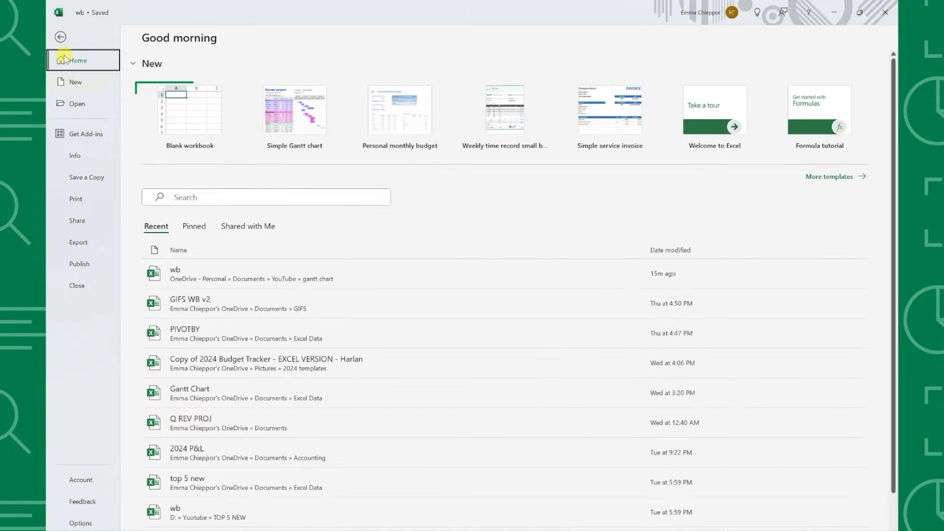
click(72, 87)
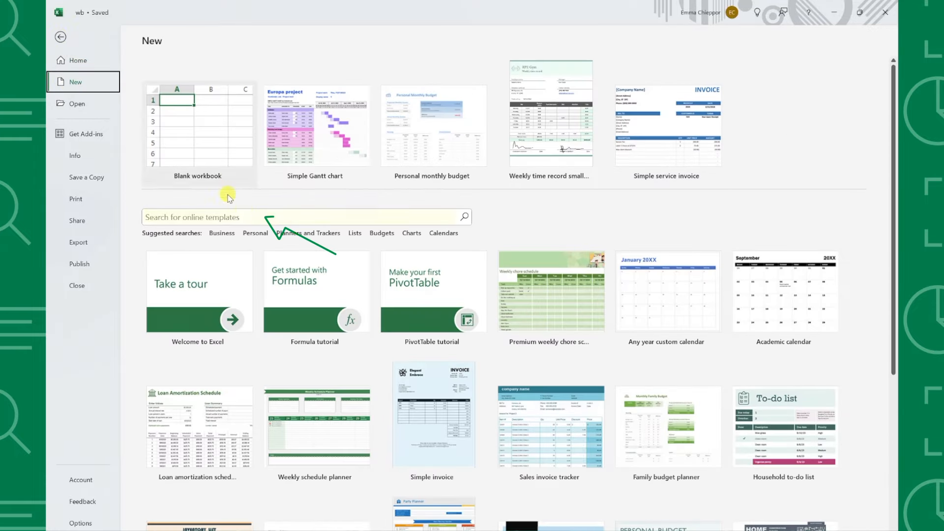
click(251, 219)
key(Return)
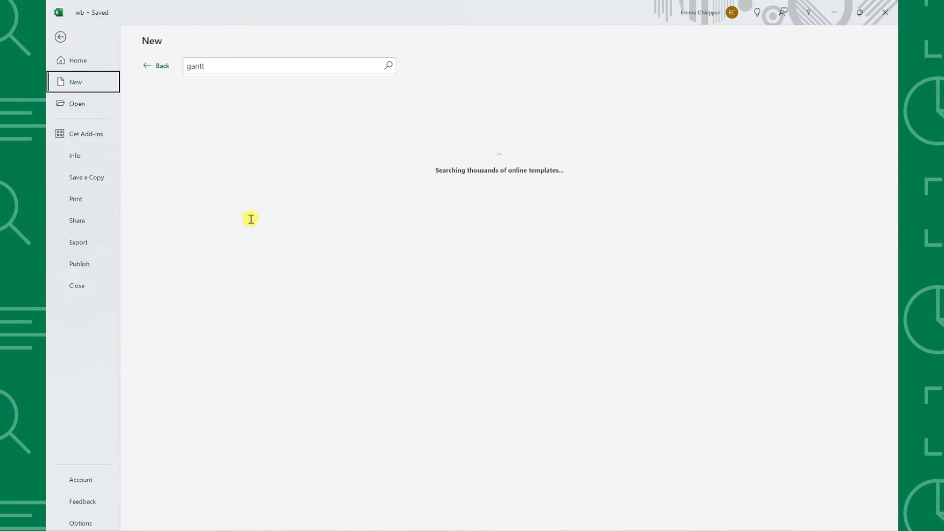
Create a workbook from the Simple Gantt chart template and look over its project schedule.
click(640, 136)
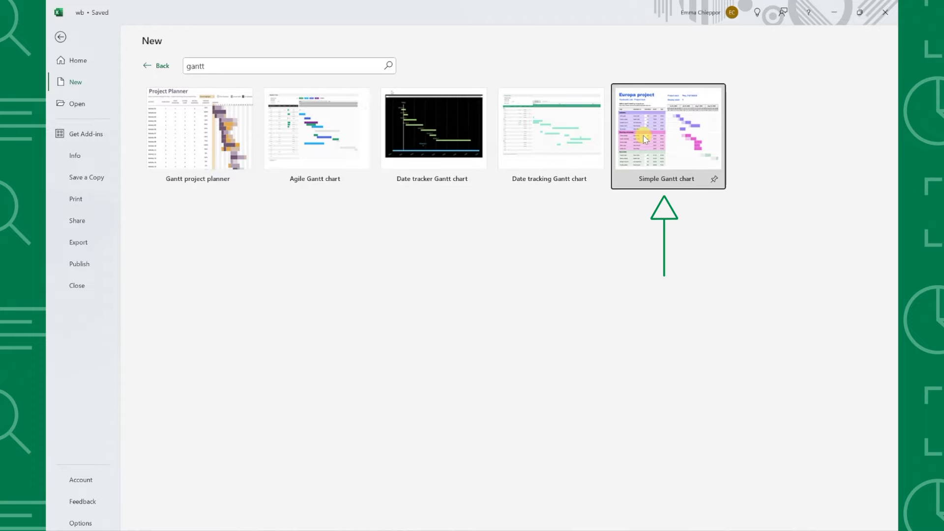
click(550, 294)
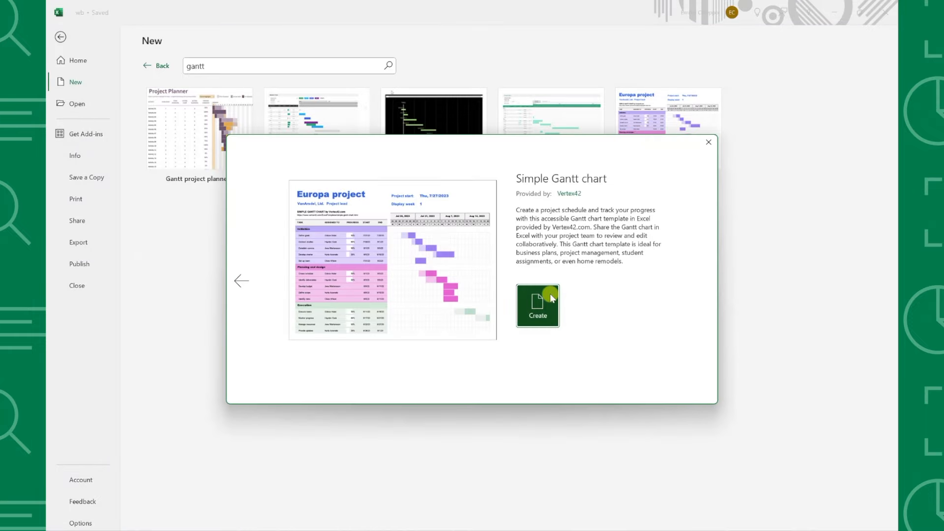
scroll(551, 297, down, 6)
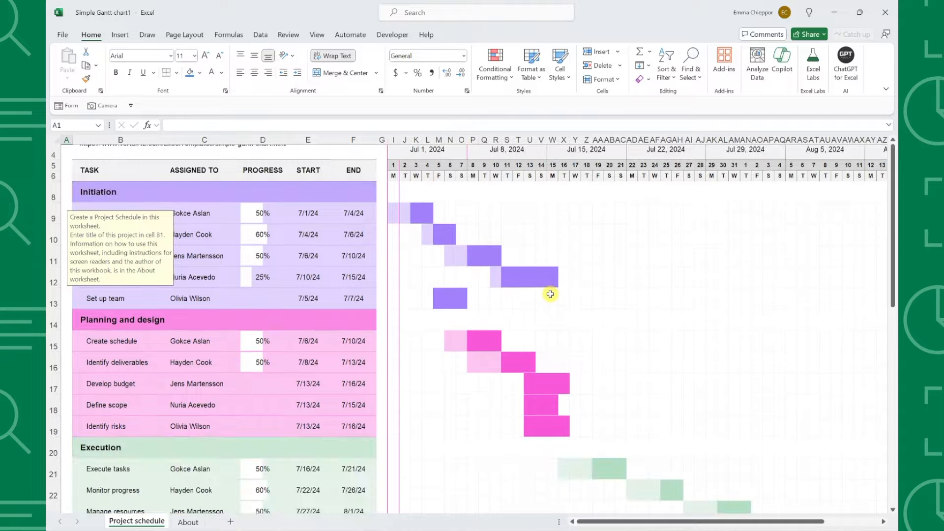
scroll(551, 293, up, 6)
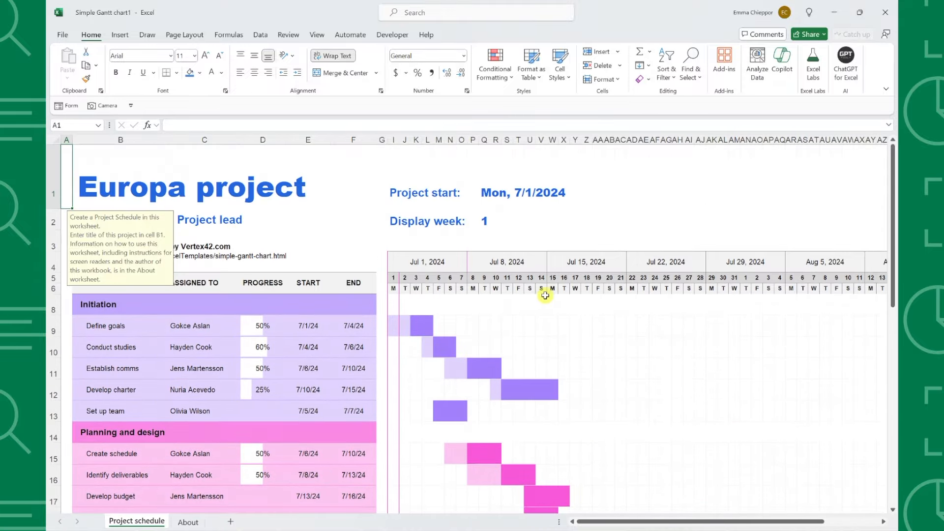
Rename the first Initiation task as Research and replace its assignee with the new team member's full name.
click(149, 327)
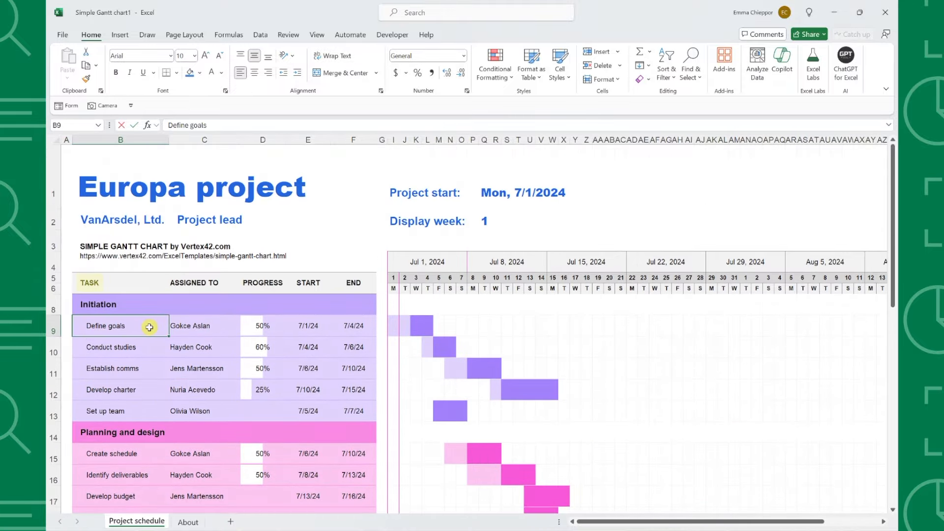
text(Research)
key(Tab)
text(Sam S)
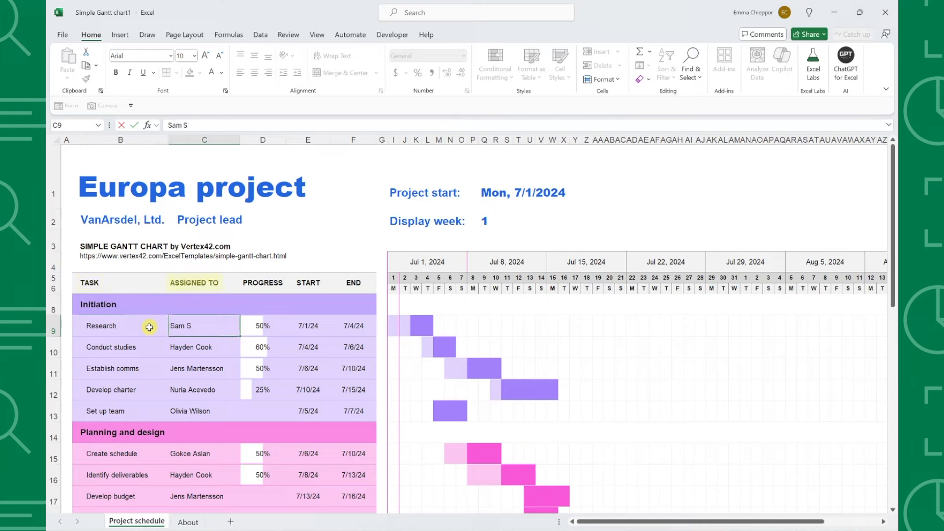
text(mith)
key(Tab)
Set the end date of the Research task to 7/17/24.
key(Tab)
key(Tab)
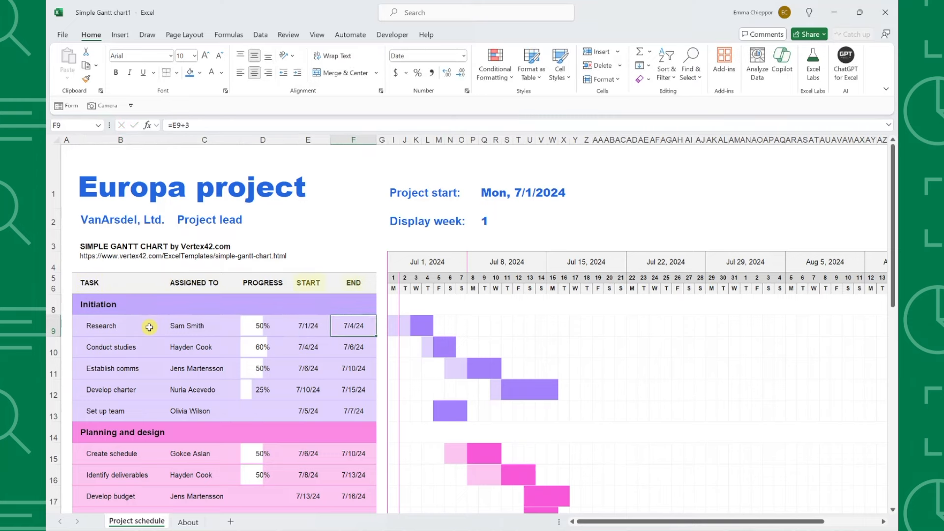
text(7/17/24)
key(Return)
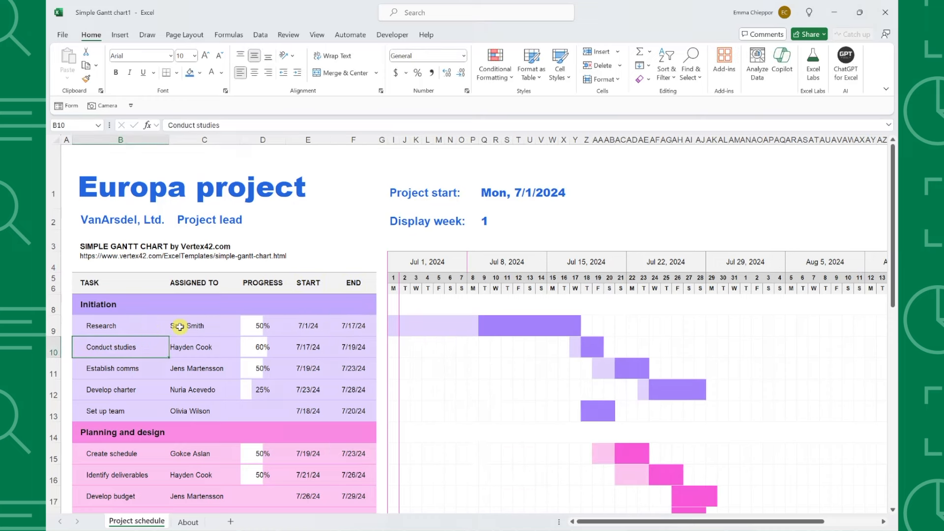
Set the progress of the Research task to 80%.
click(246, 325)
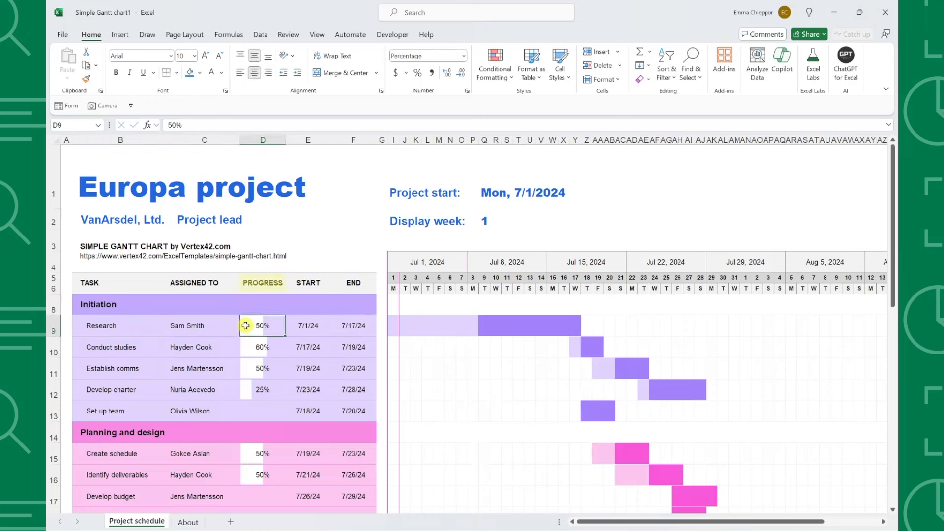
text(80)
key(Return)
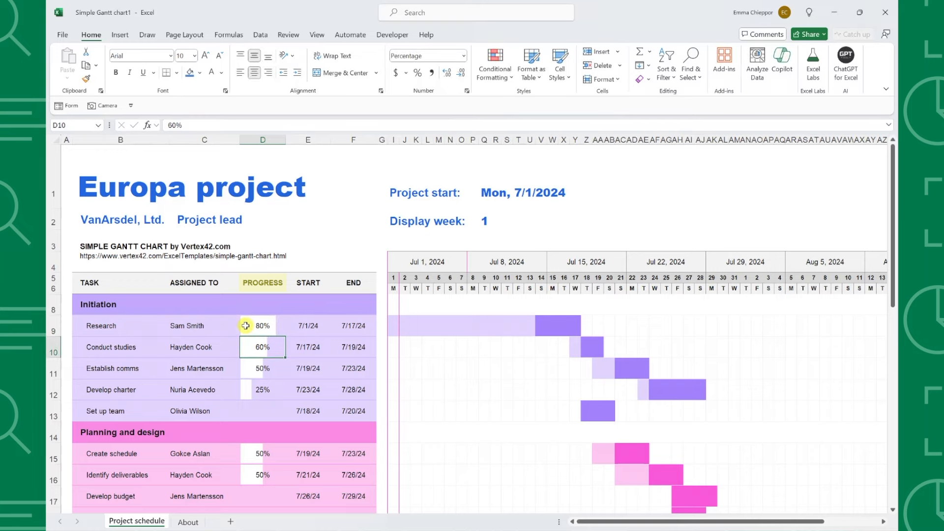